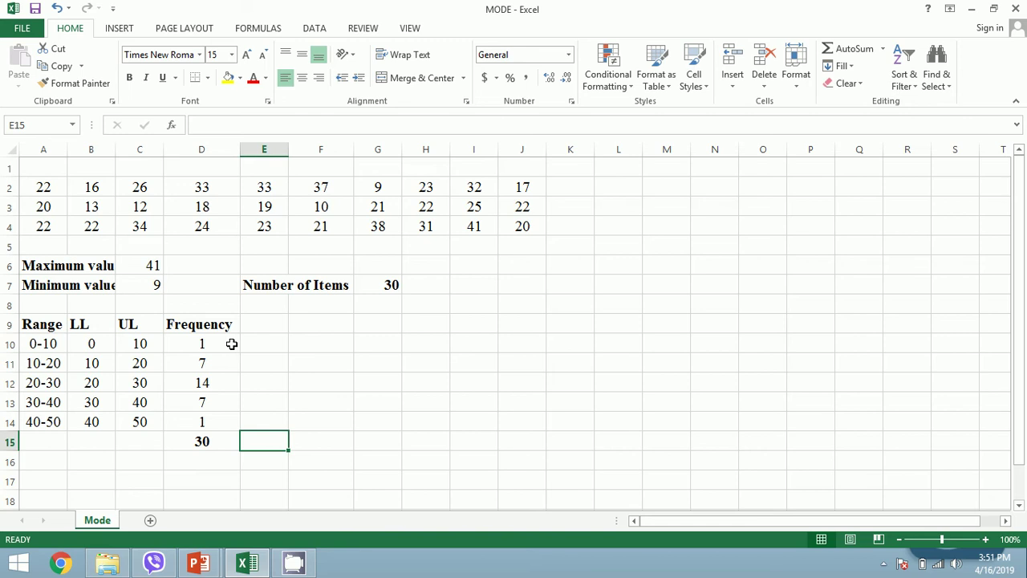
# Select the class ranges, the frequency values and then the whole frequency table
pyautogui.moveTo(41, 324); pyautogui.dragTo(48, 423)
pyautogui.moveTo(181, 324); pyautogui.dragTo(193, 416)
pyautogui.scroll(-1, 204, 396)
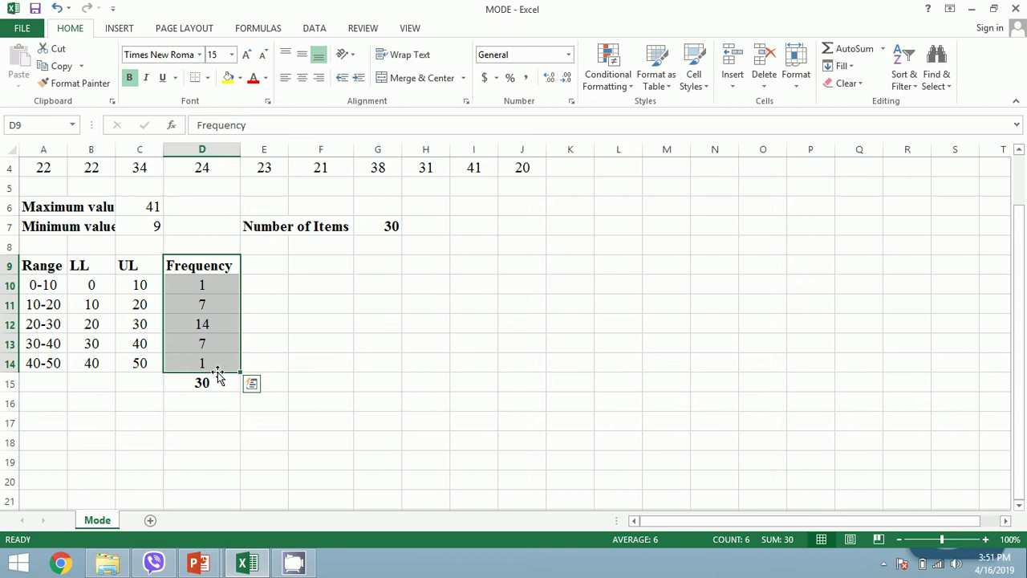
pyautogui.moveTo(41, 266); pyautogui.dragTo(201, 363)
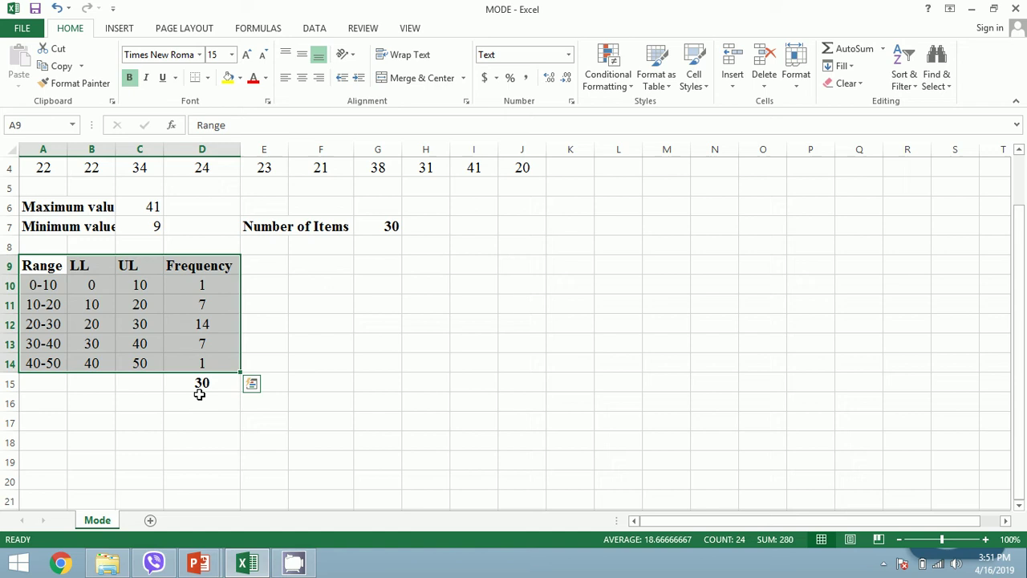
# Enter the label 'Model Class' in cell A17
pyautogui.click(59, 416)
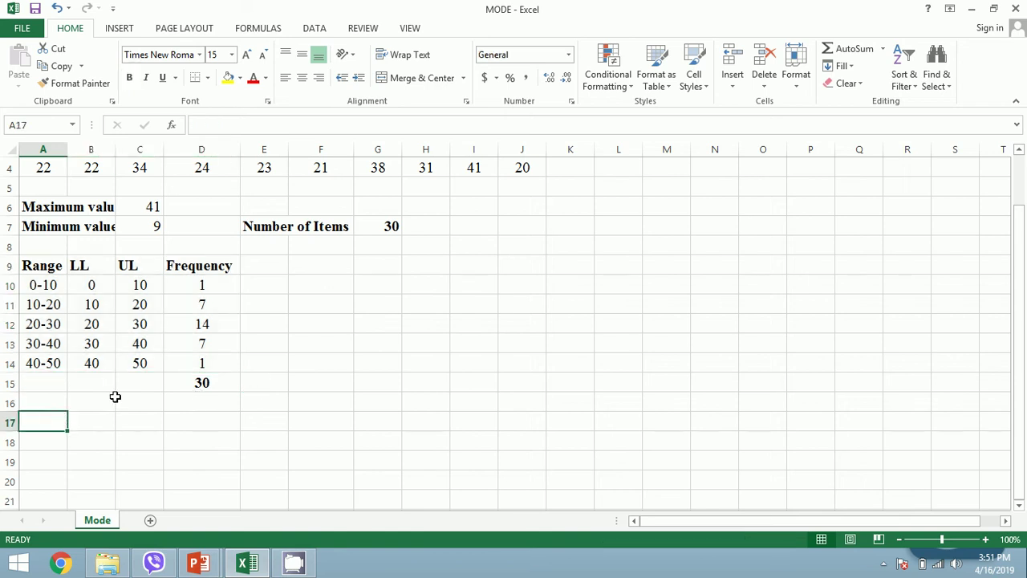
pyautogui.write('Model ')
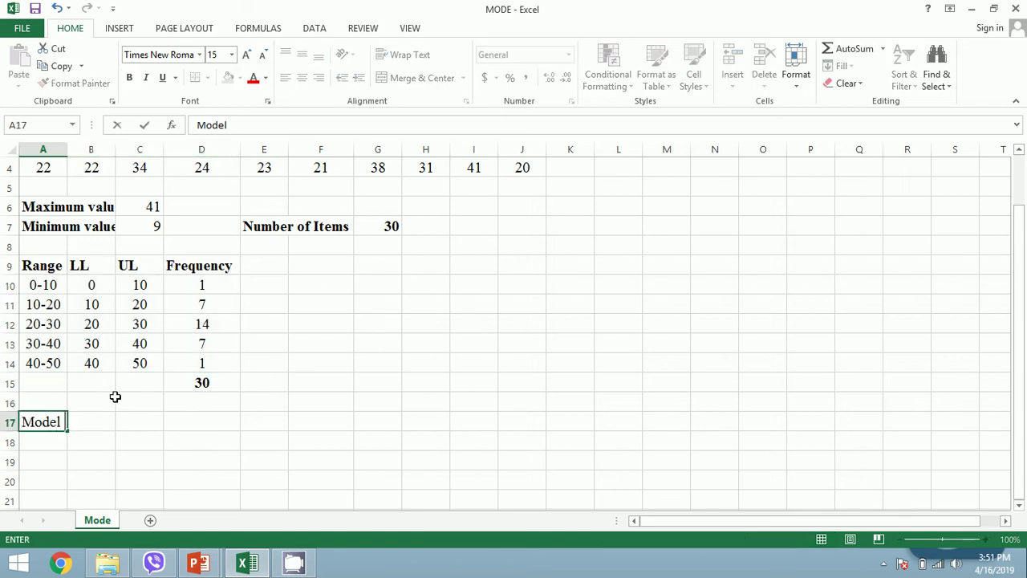
pyautogui.write('Class')
pyautogui.press('Return')
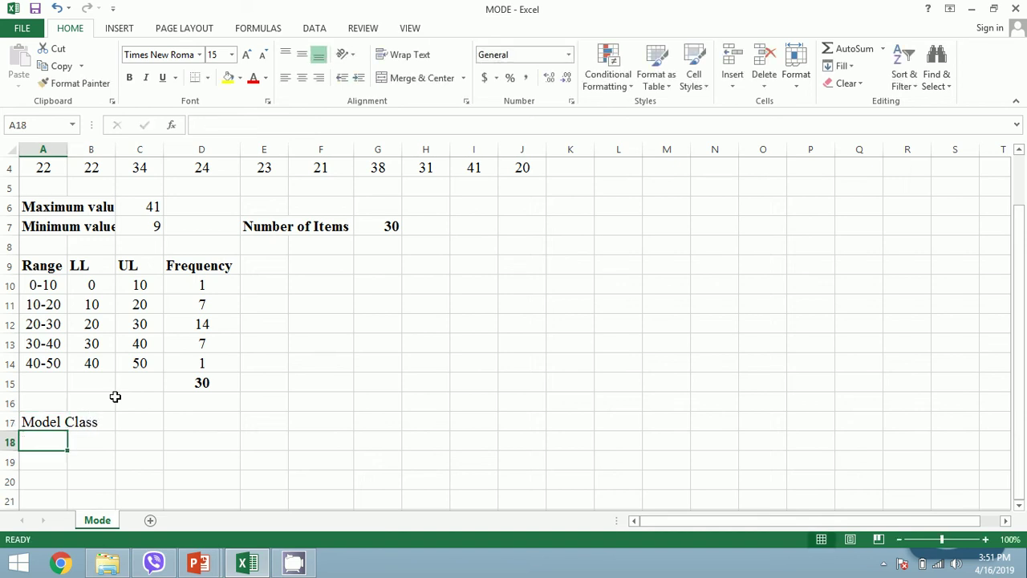
# Make the 20-30 class row bold
pyautogui.click(65, 324)
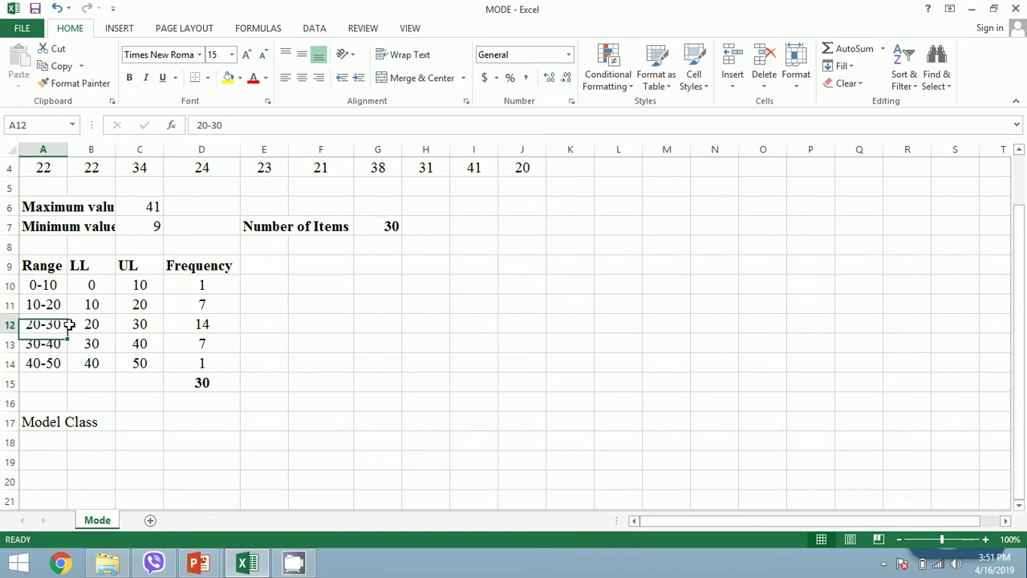
pyautogui.moveTo(69, 324); pyautogui.dragTo(206, 328)
pyautogui.hotkey('ctrl', 'b')
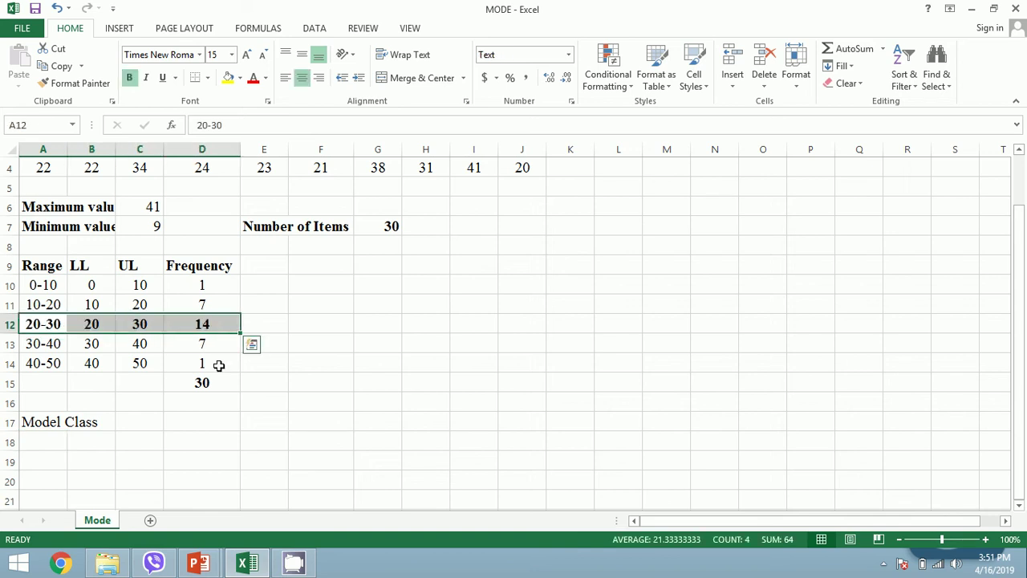
pyautogui.click(218, 366)
# Label A18 'Model Class' and enter =A12 in C18 to show 20-30
pyautogui.click(55, 443)
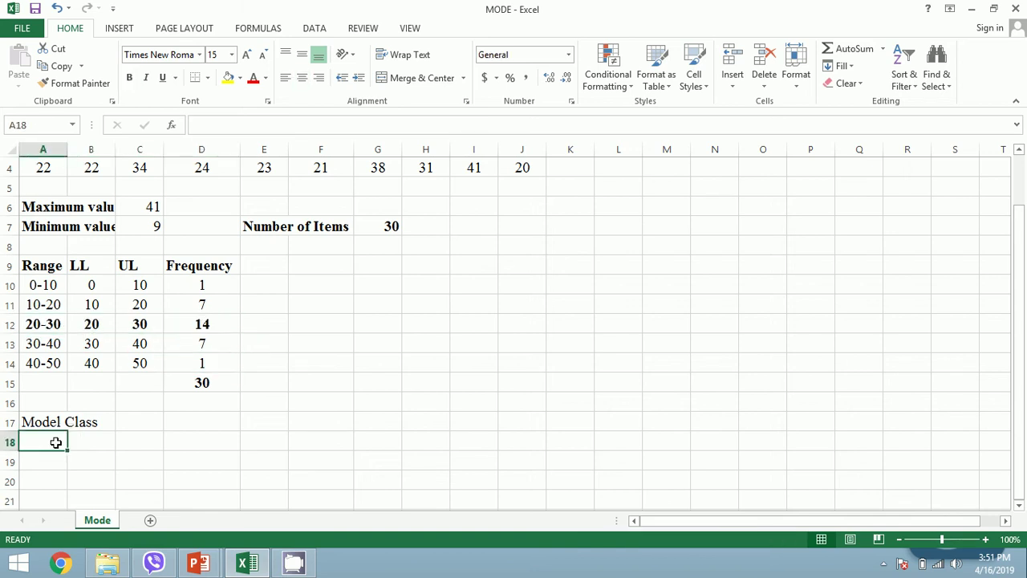
pyautogui.write('Model Class')
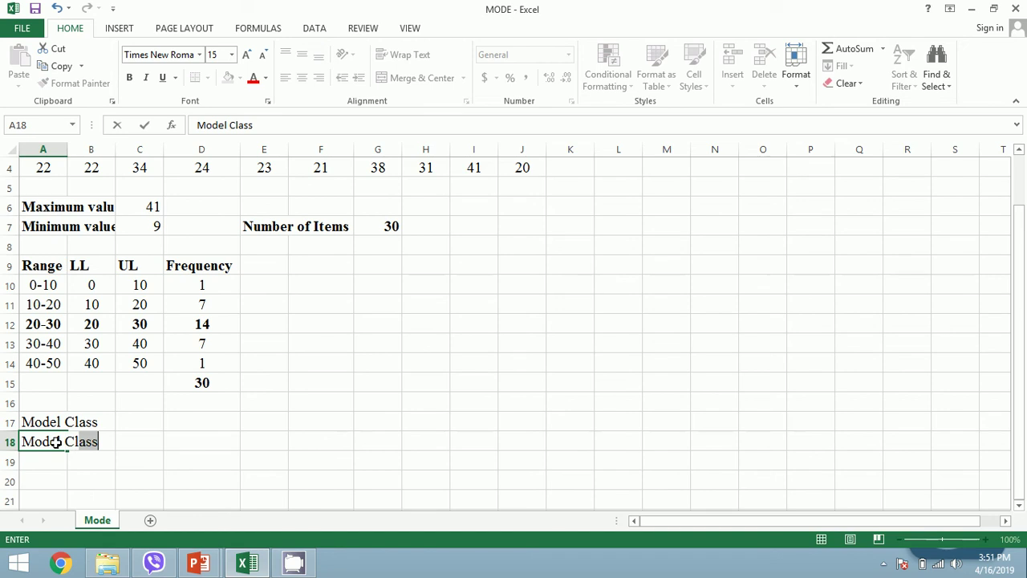
pyautogui.press('Tab')
pyautogui.press('Tab')
pyautogui.write('=')
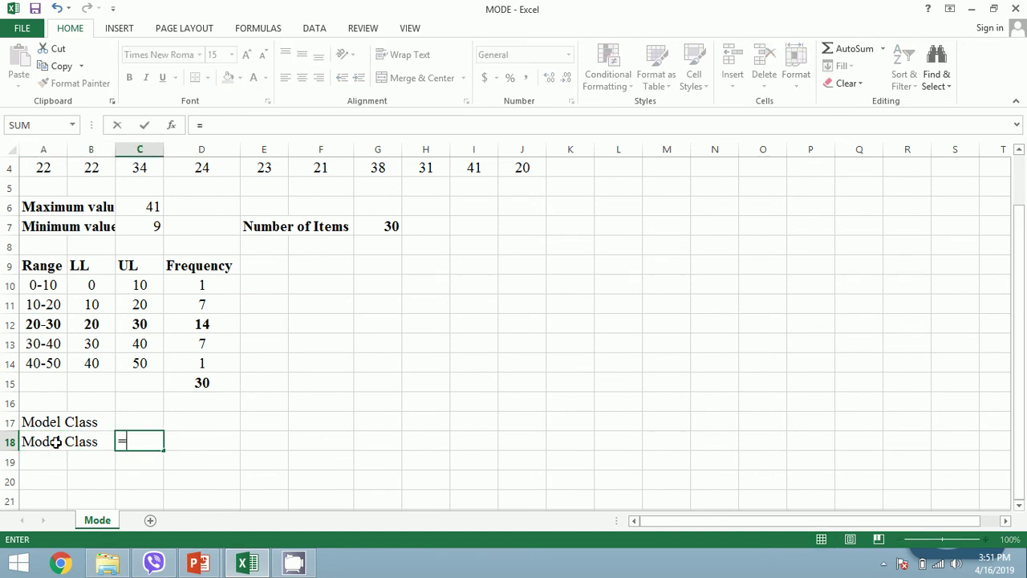
pyautogui.click(44, 325)
pyautogui.press('Up')
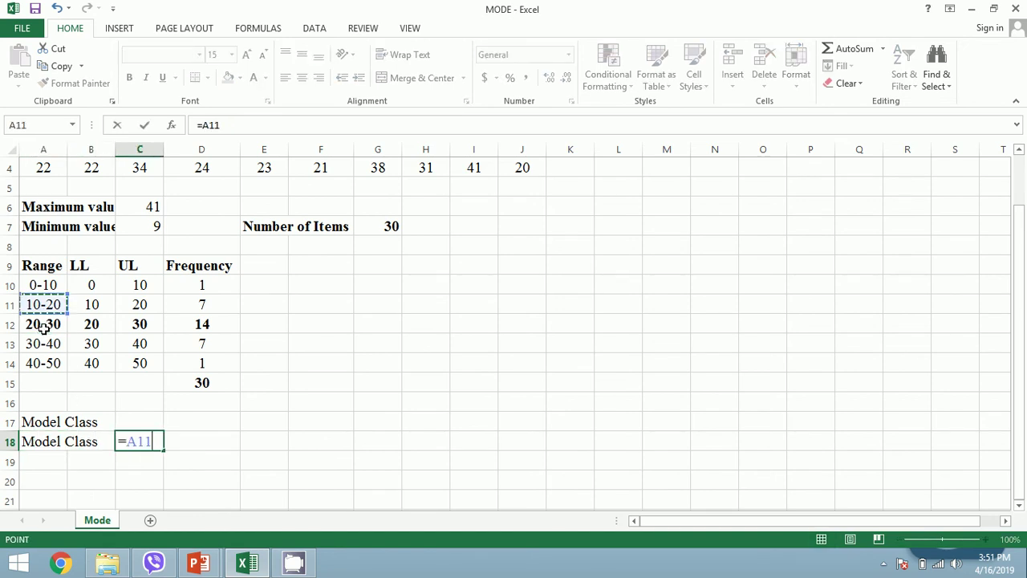
pyautogui.press('Down')
pyautogui.press('Return')
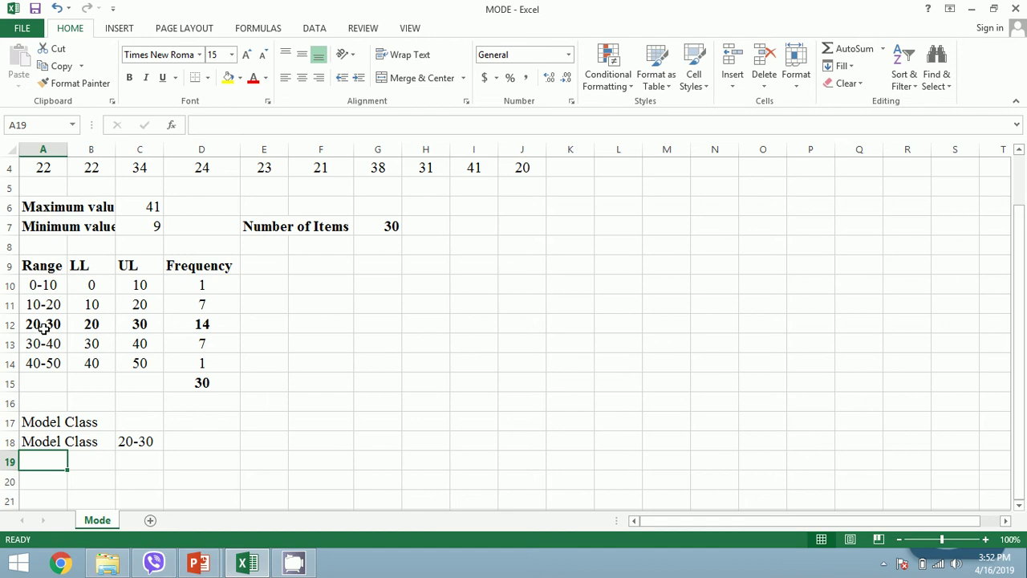
# Label the frequencies f0, f1 and f2 in cells E11, E12 and E13
pyautogui.scroll(-1, 78, 421)
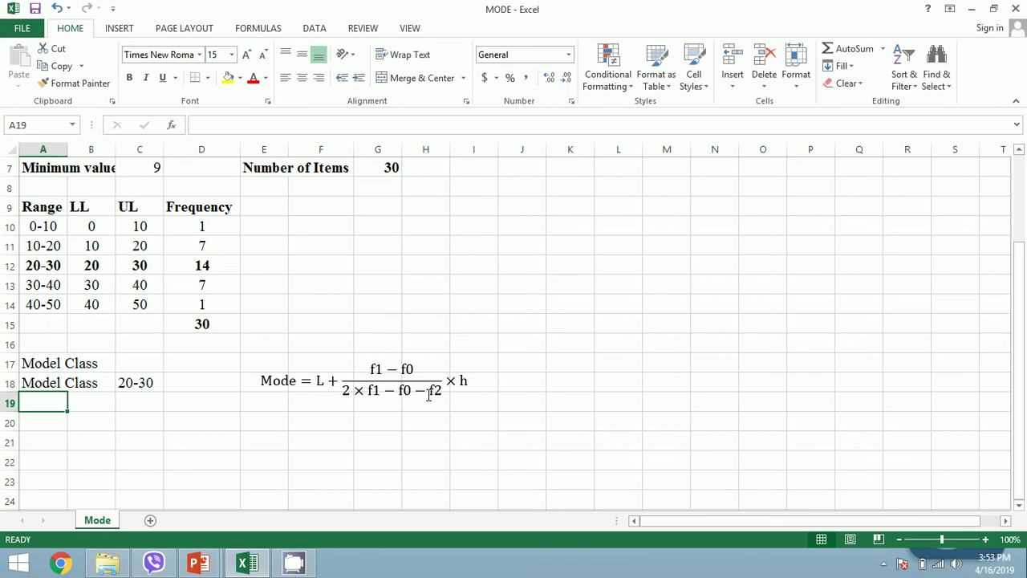
pyautogui.click(273, 270)
pyautogui.write('f')
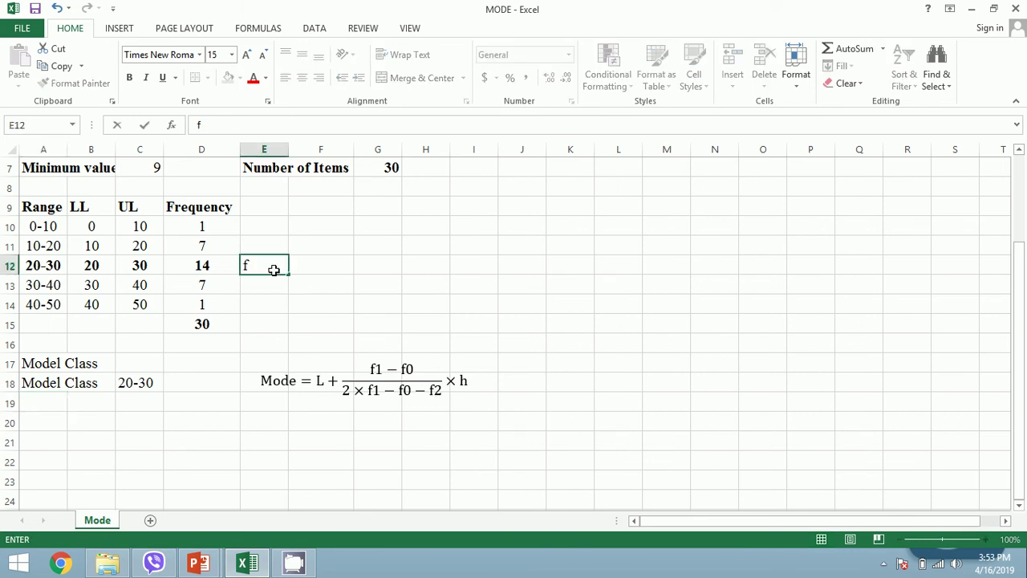
pyautogui.write('1')
pyautogui.press('Up')
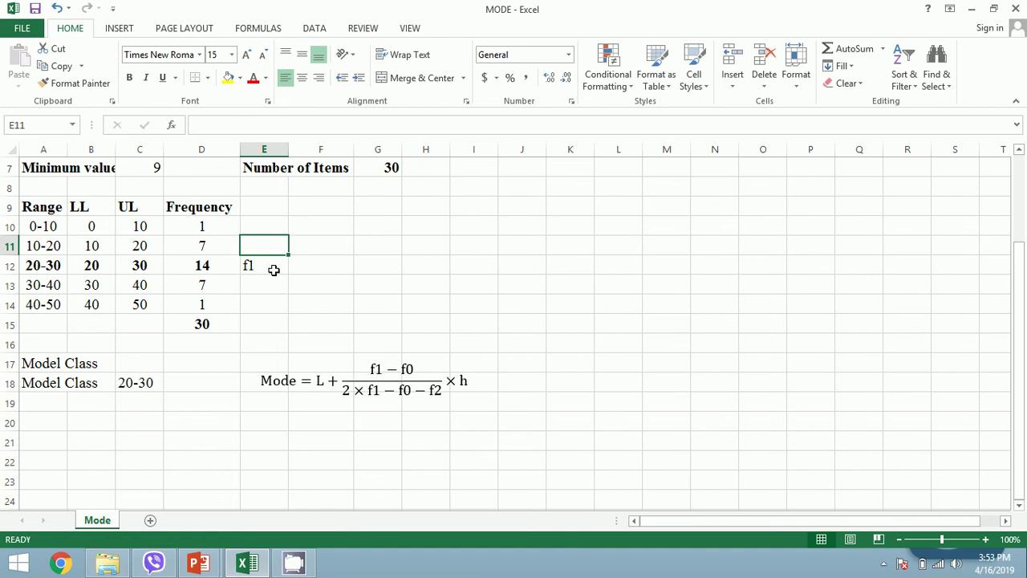
pyautogui.write('f0')
pyautogui.press('Down')
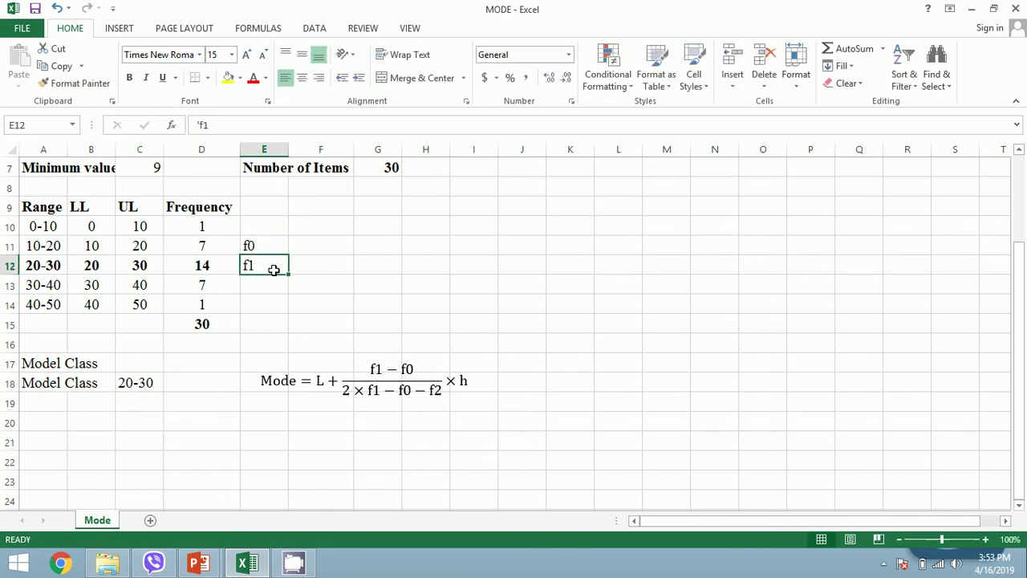
pyautogui.press('Down')
pyautogui.write('f2')
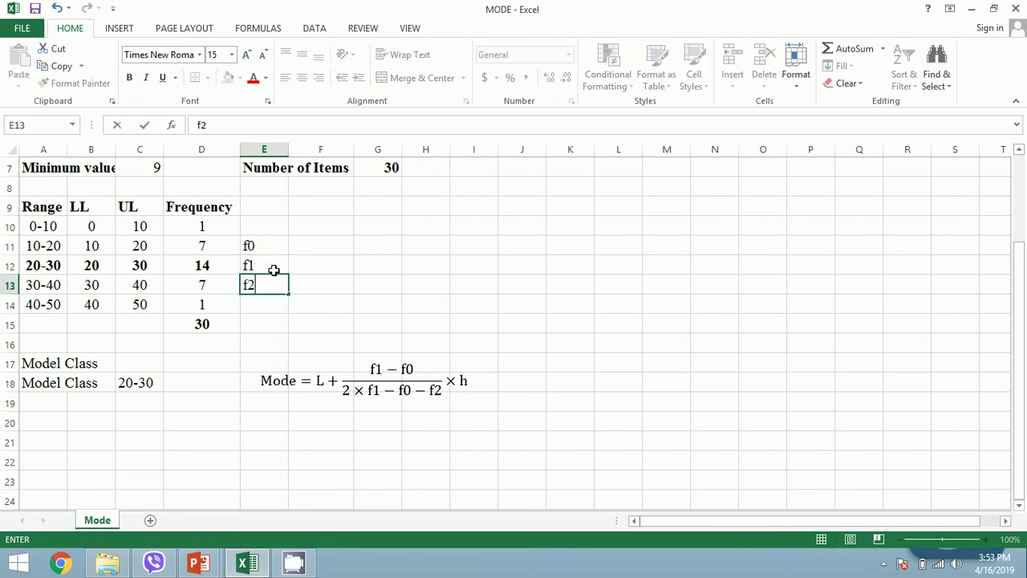
pyautogui.press('Left')
pyautogui.press('Up')
pyautogui.press('Up')
# Colour the f0 frequency and label red, and the f2 frequency and label blue
pyautogui.hotkey('shift', 'Right')
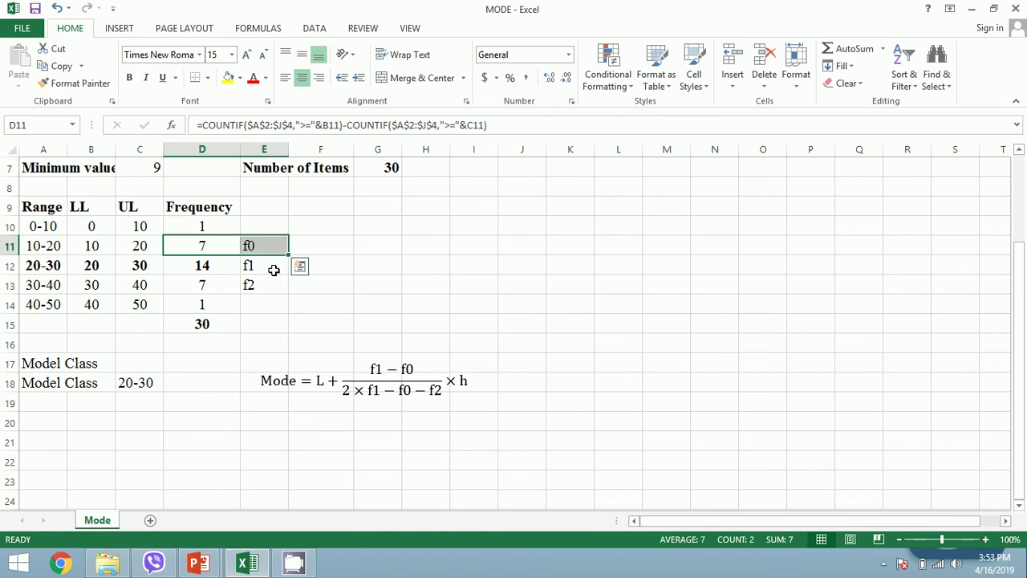
pyautogui.click(253, 78)
pyautogui.moveTo(201, 284); pyautogui.dragTo(250, 284)
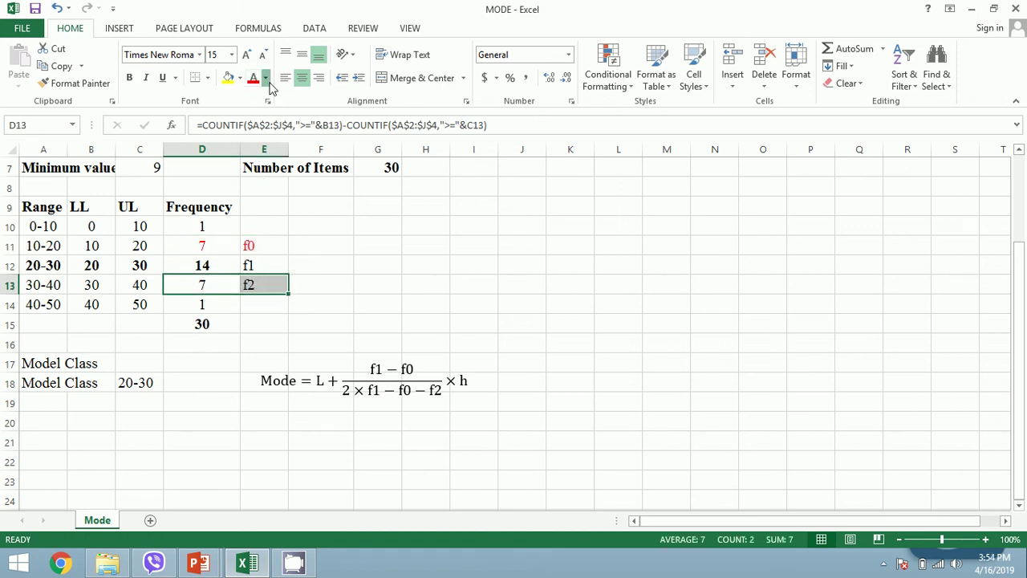
pyautogui.click(266, 78)
pyautogui.click(368, 182)
pyautogui.click(265, 80)
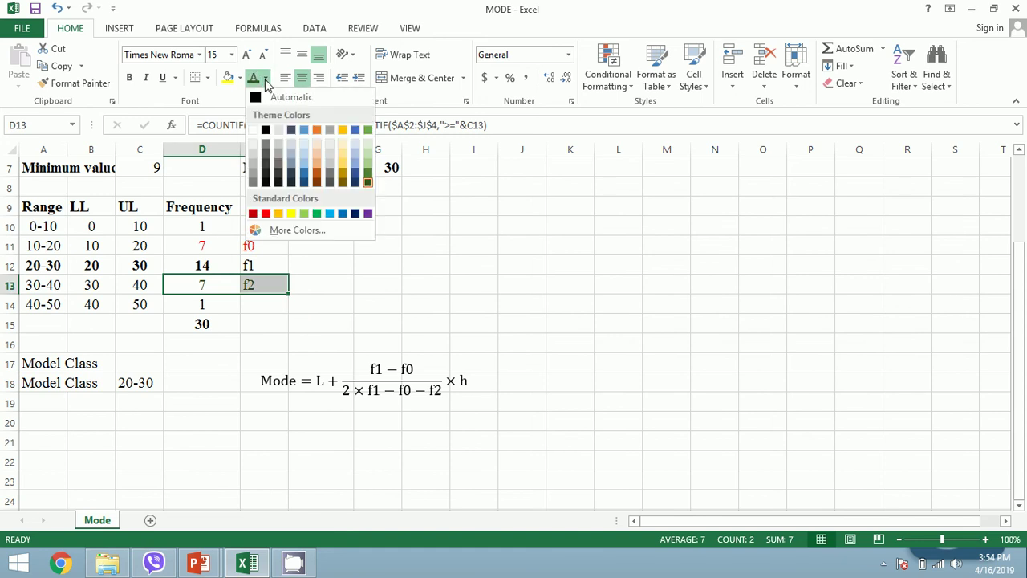
pyautogui.click(344, 215)
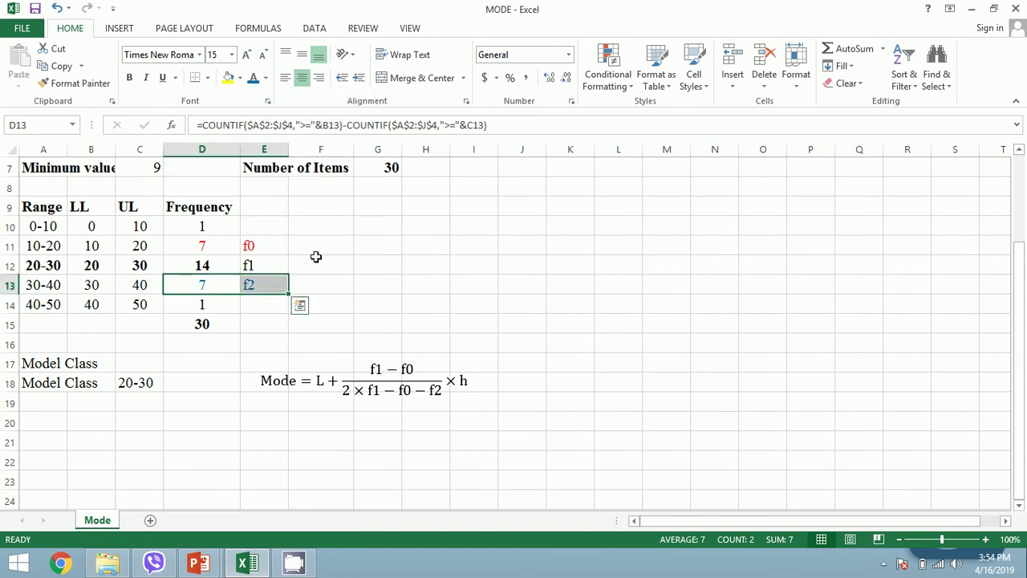
# Make the modal frequency 14 and its f1 label bold
pyautogui.moveTo(225, 246); pyautogui.dragTo(247, 247)
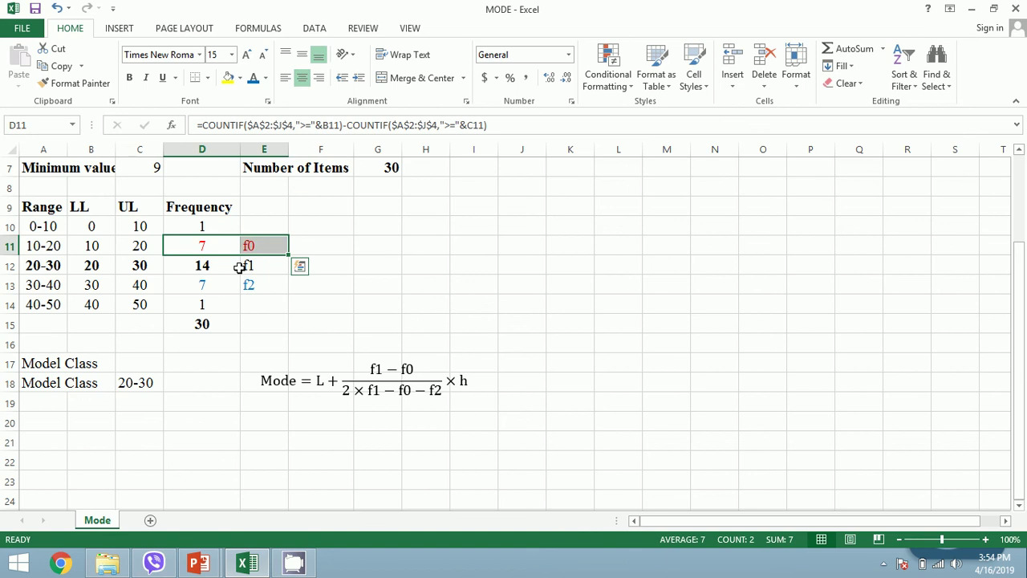
pyautogui.moveTo(233, 283); pyautogui.dragTo(248, 266)
pyautogui.hotkey('ctrl', 'b')
pyautogui.click(235, 323)
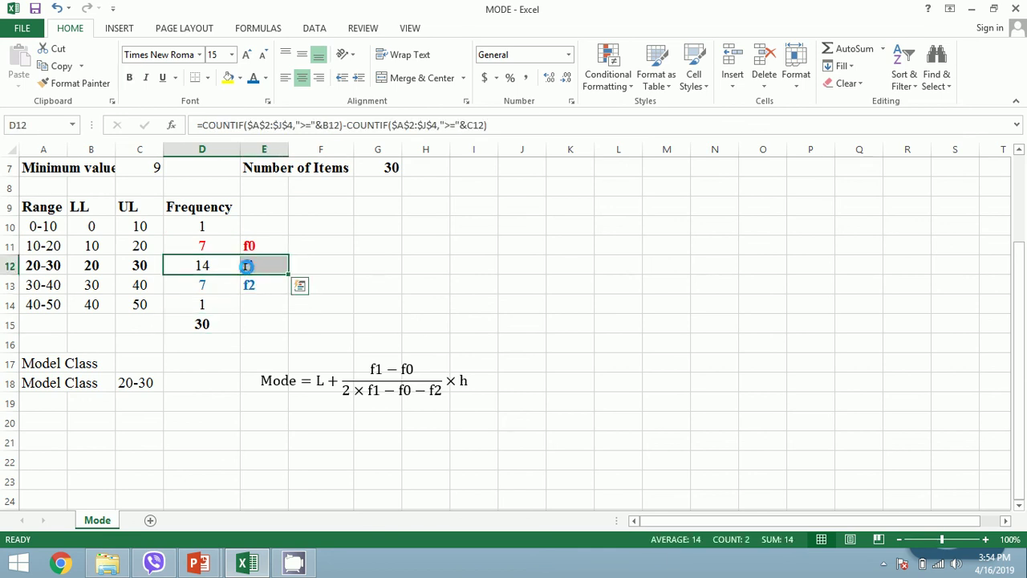
pyautogui.hotkey('ctrl', 'b')
pyautogui.click(222, 354)
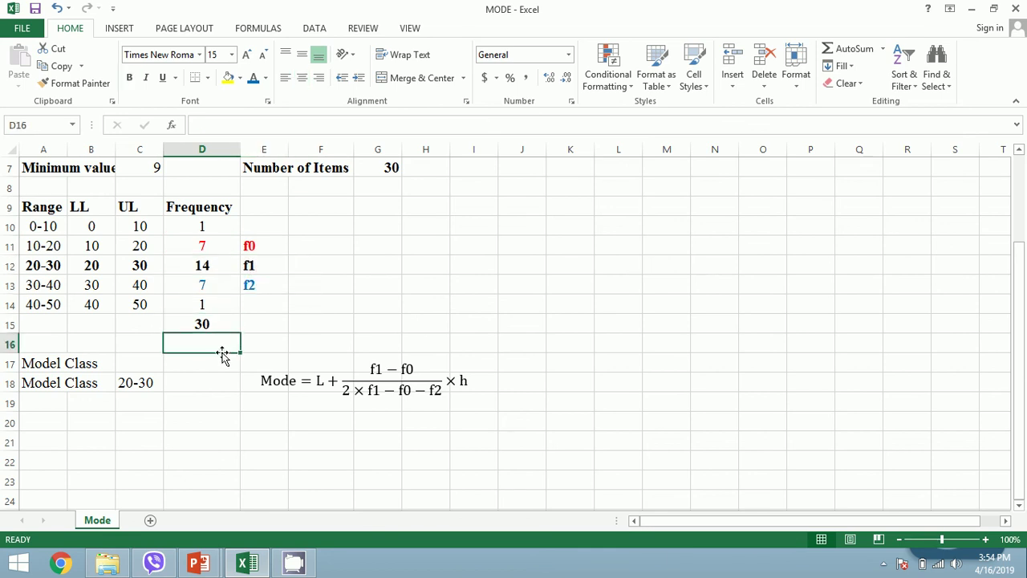
# Type the label 'Mode' in cell A20
pyautogui.click(54, 423)
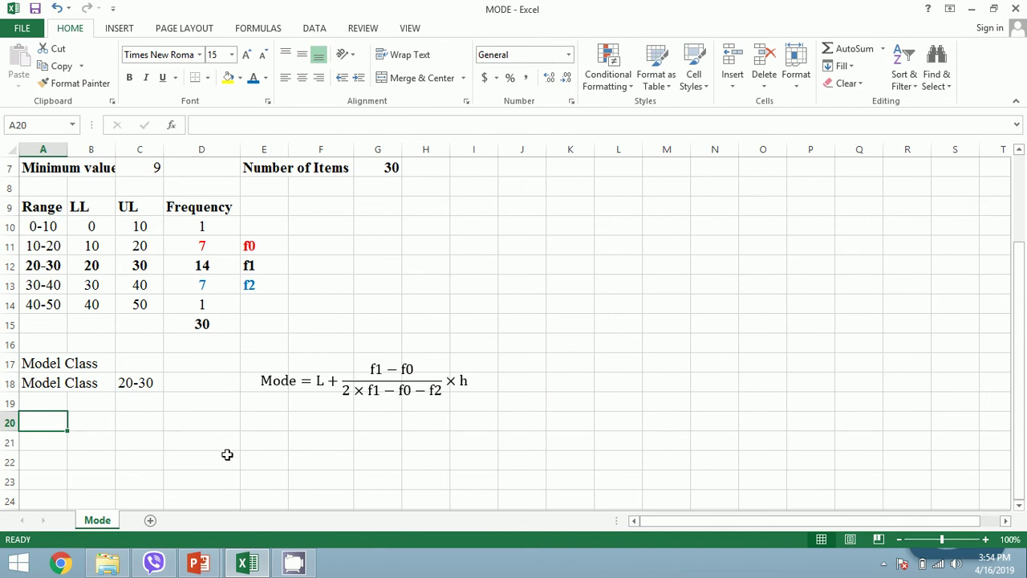
pyautogui.write('Mode')
pyautogui.press('Tab')
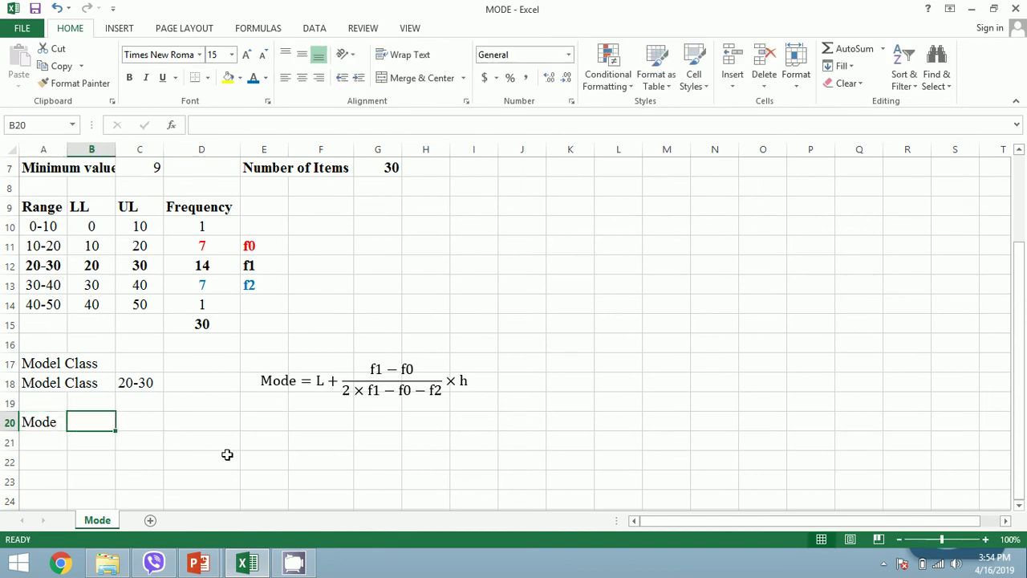
# In B20, build =20+(D12-D11)/(2*D12-D11-D13) from the f1, f0 and f2 cells
pyautogui.write('=')
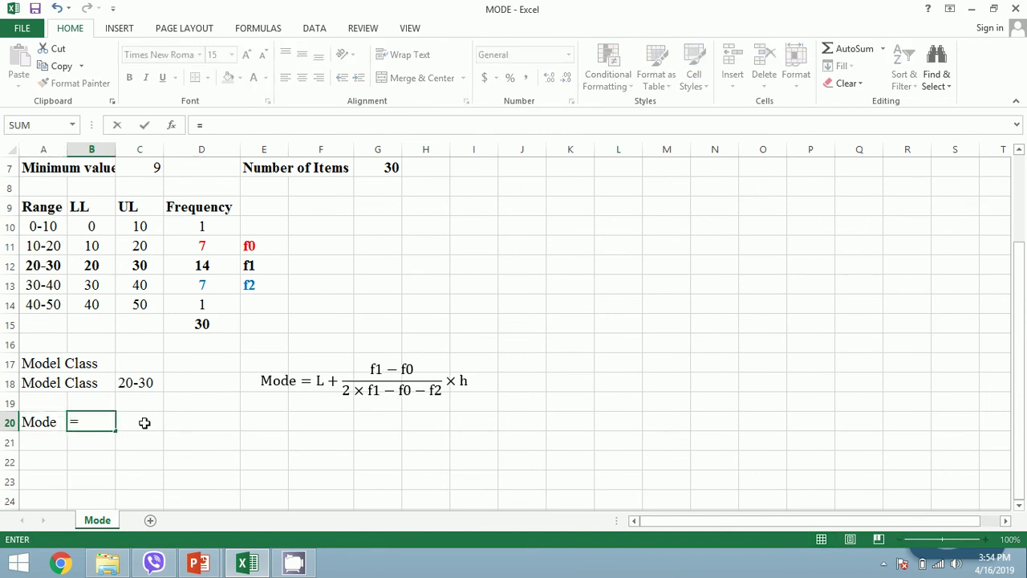
pyautogui.write('20')
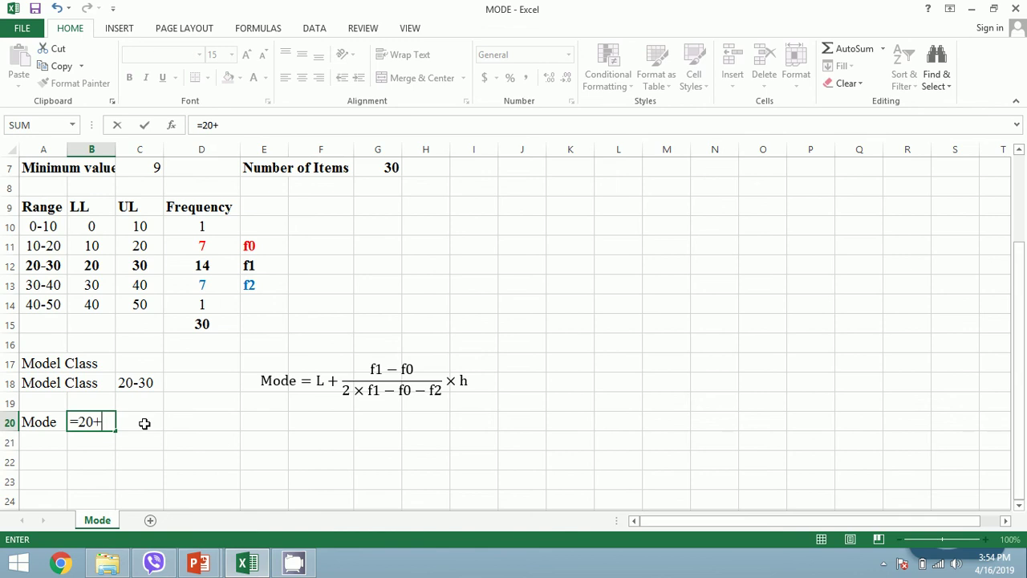
pyautogui.write('+(')
pyautogui.click(199, 267)
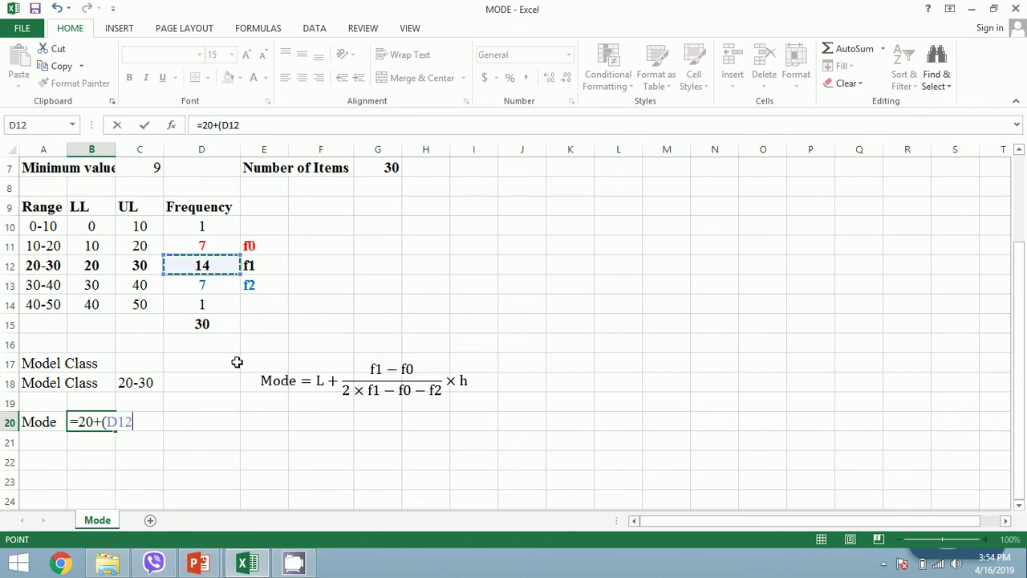
pyautogui.write('-')
pyautogui.click(219, 245)
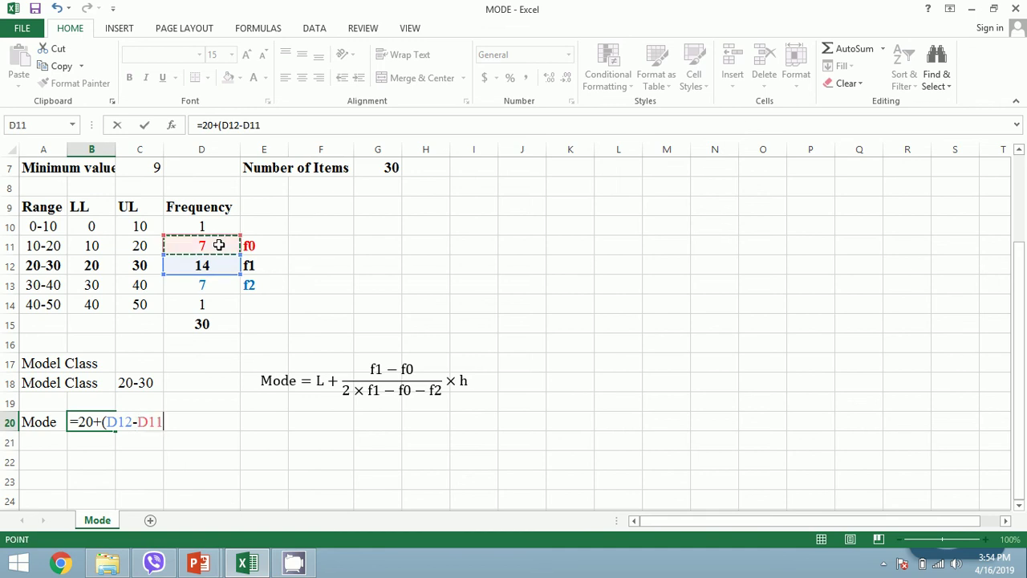
pyautogui.write(')/(')
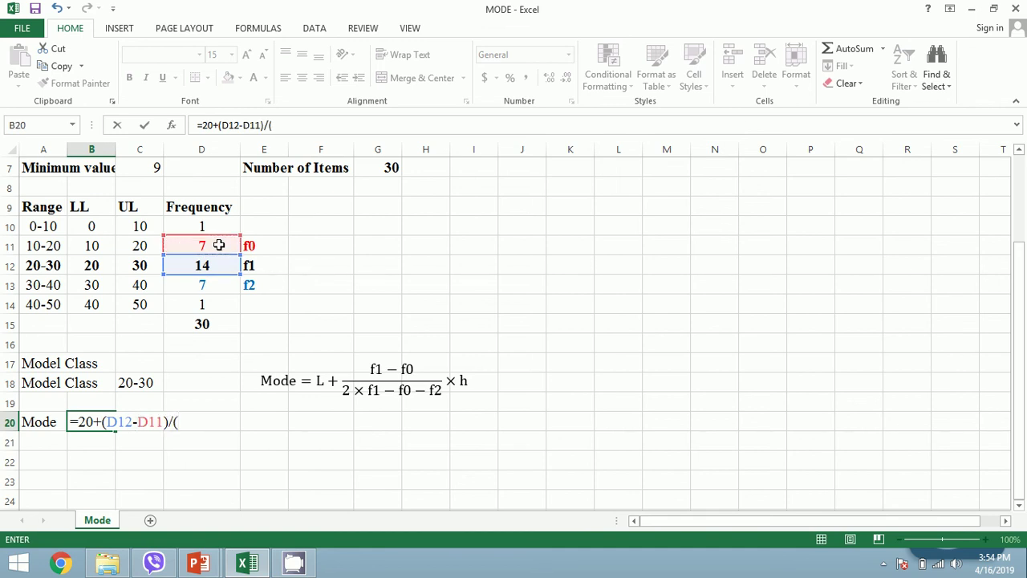
pyautogui.write('2*')
pyautogui.click(215, 266)
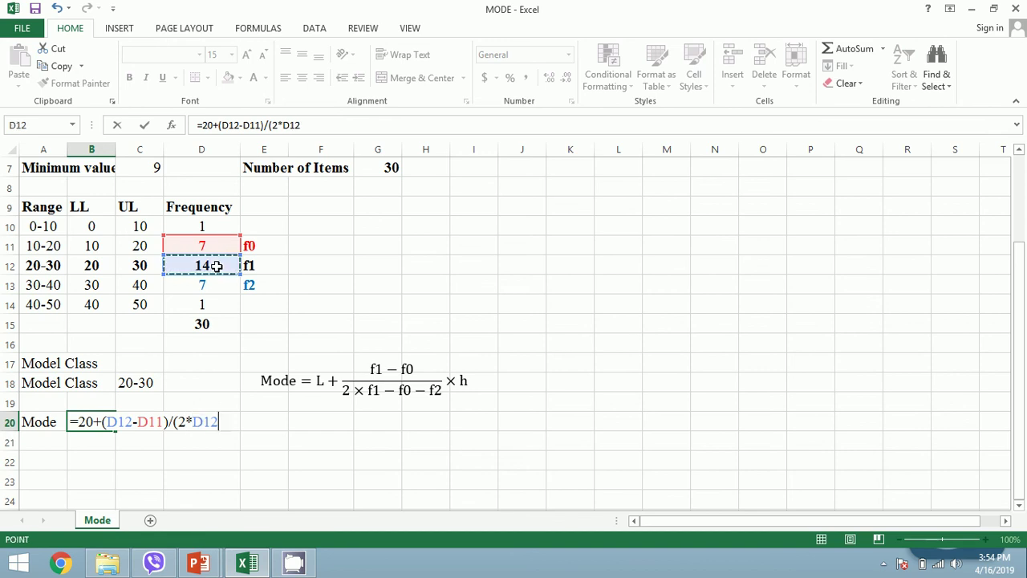
pyautogui.write('-')
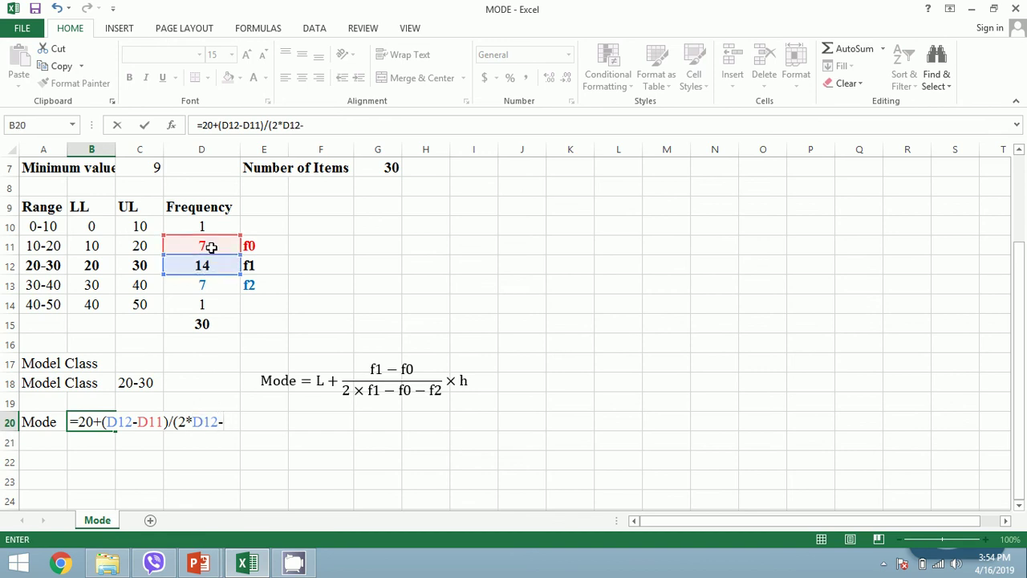
pyautogui.click(211, 248)
pyautogui.write('-')
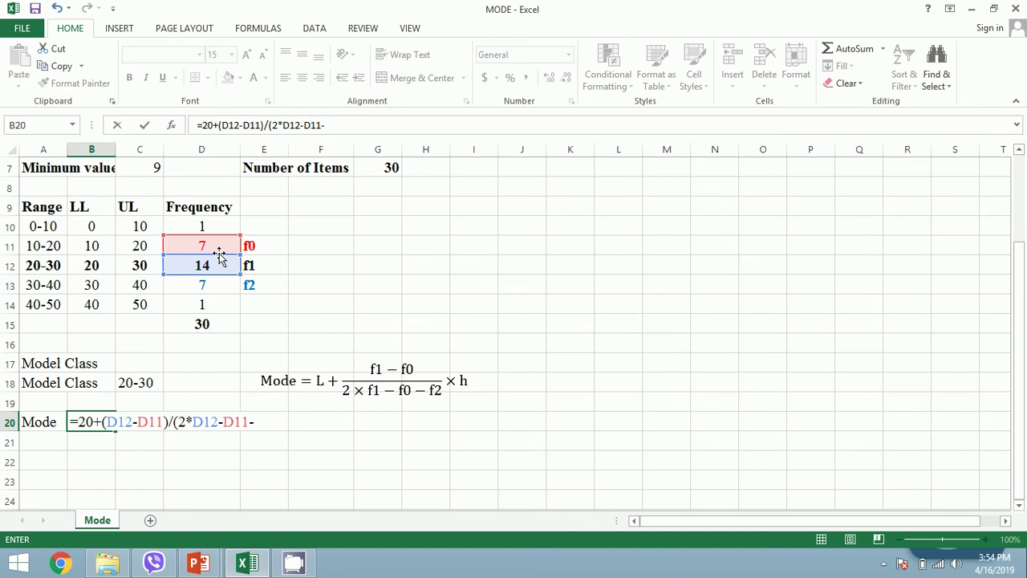
pyautogui.click(211, 287)
# Multiply by the class width (C12-B12) and commit, so B20 shows 25
pyautogui.write(')')
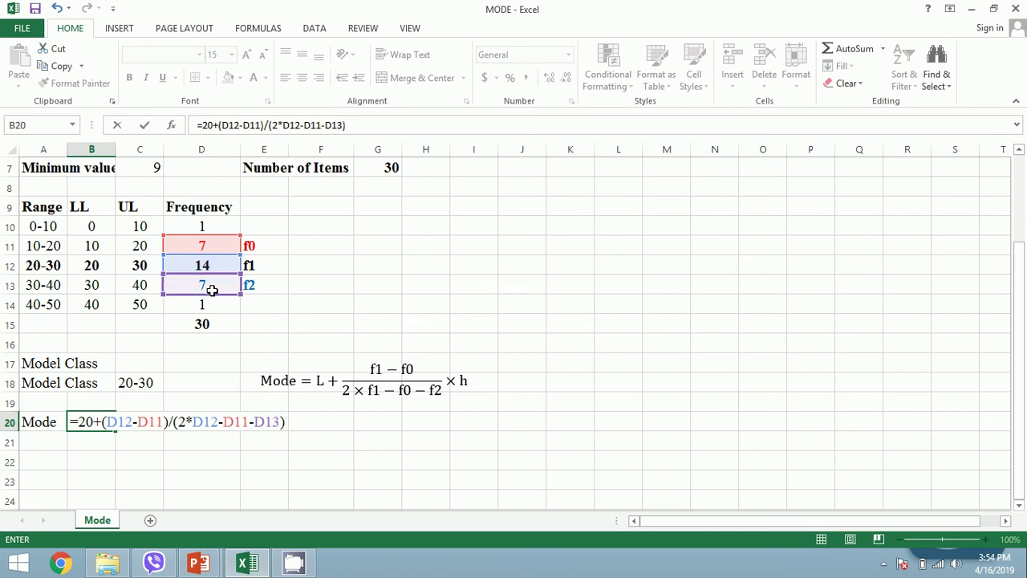
pyautogui.write('*(')
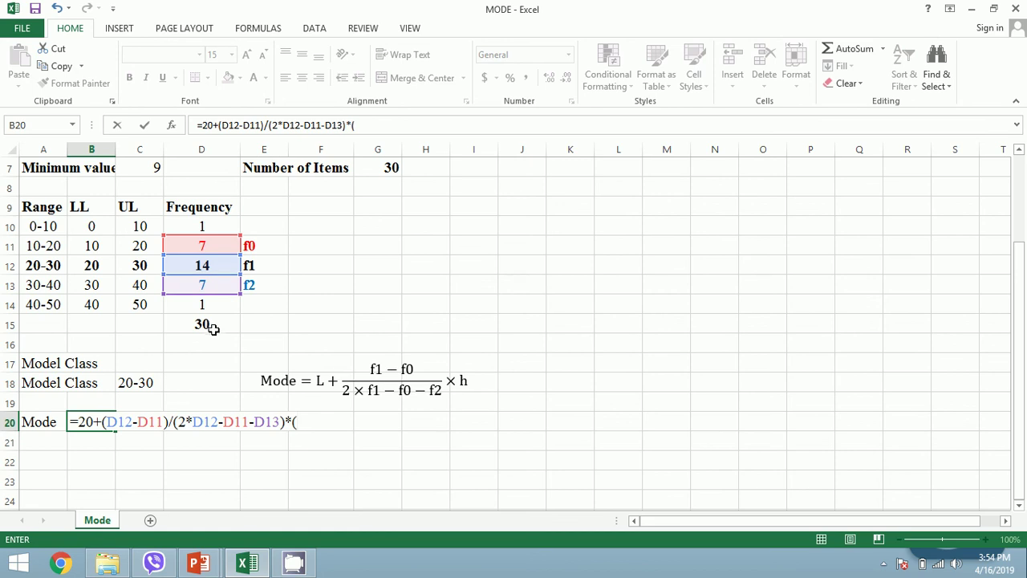
pyautogui.click(140, 265)
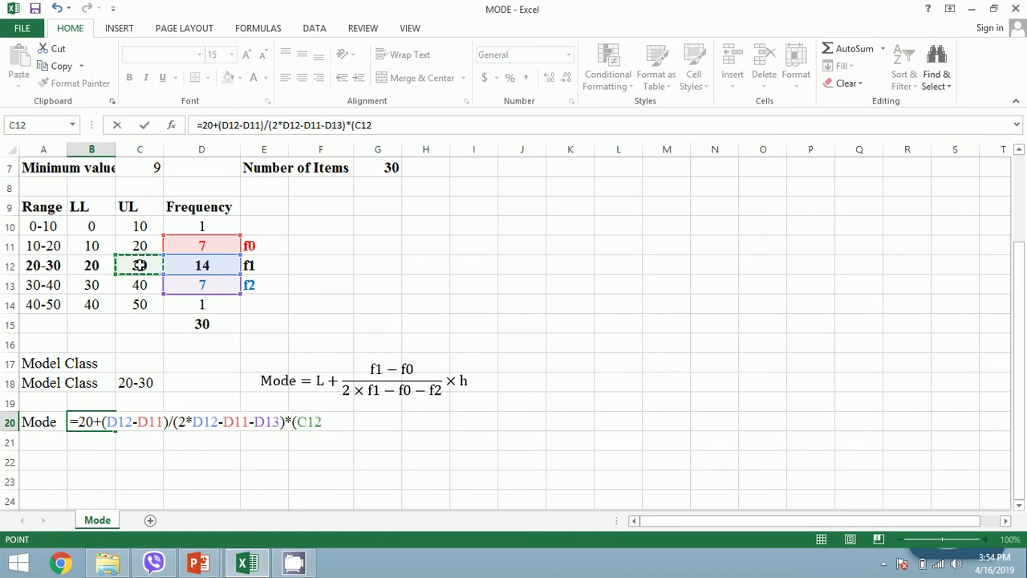
pyautogui.write('-')
pyautogui.click(85, 264)
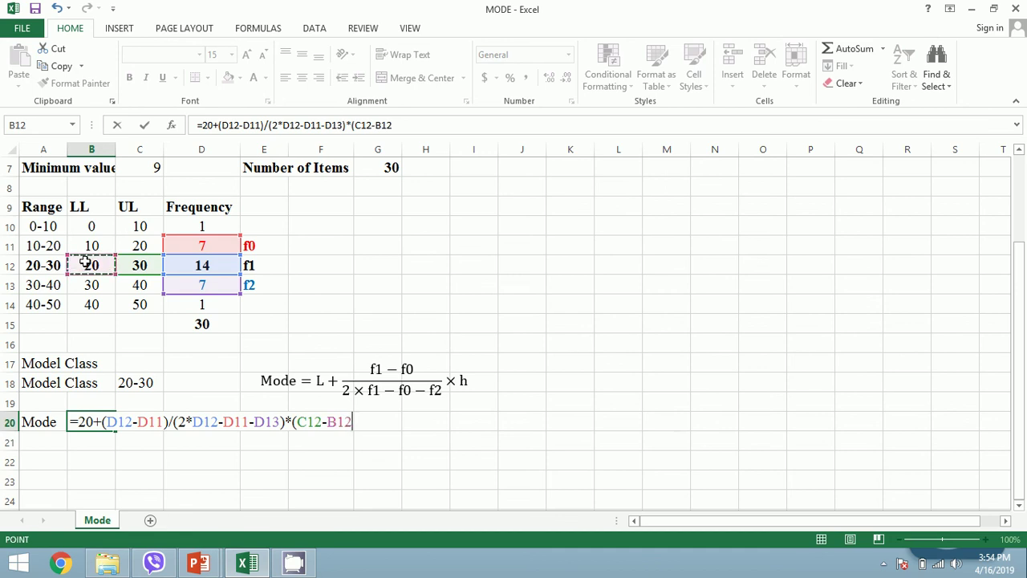
pyautogui.write(')')
pyautogui.press('Return')
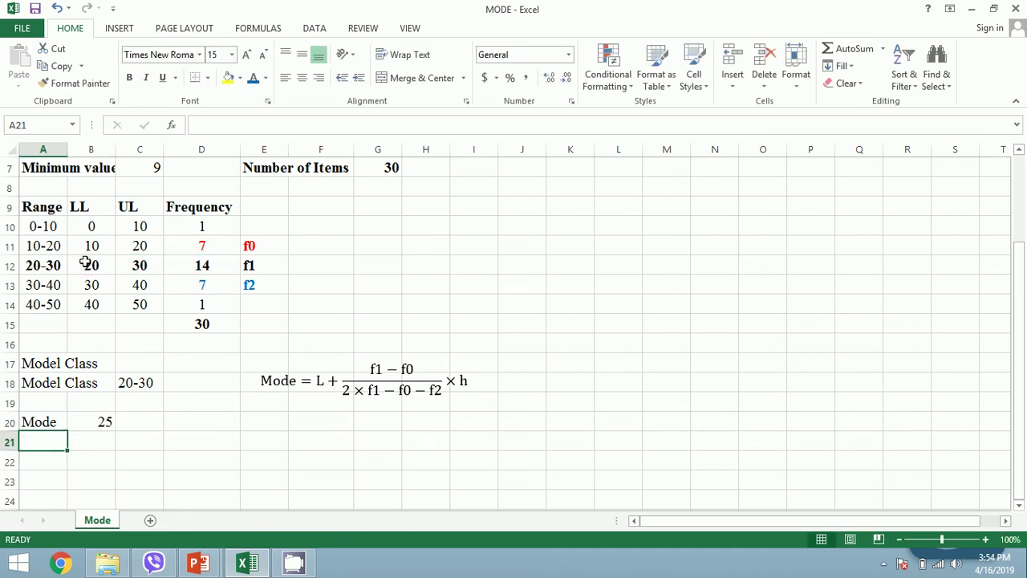
pyautogui.press('Right')
pyautogui.press('Up')
# Make the Mode label and its value 25 bold
pyautogui.hotkey('shift', 'Left')
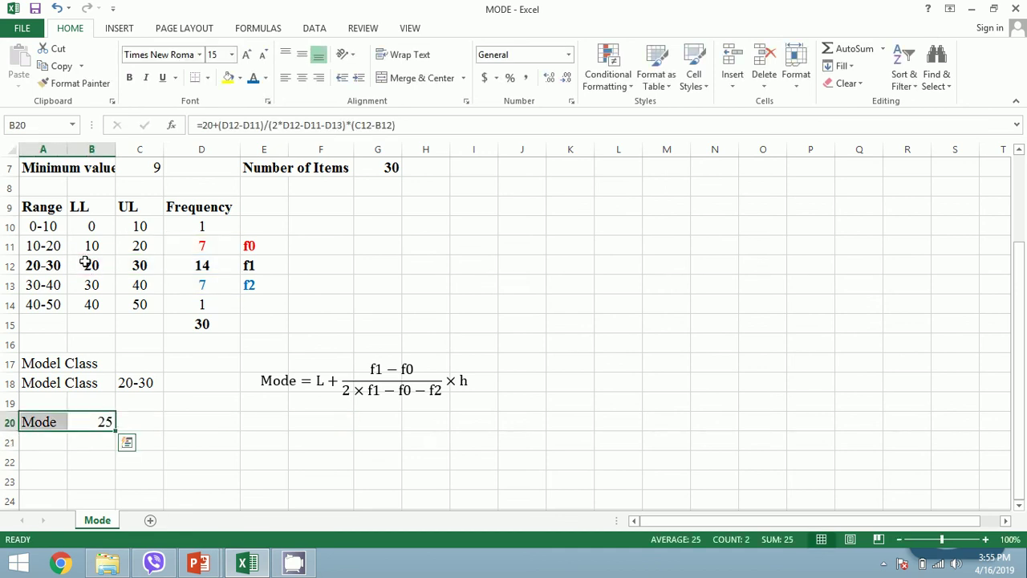
pyautogui.hotkey('ctrl', 'b')
pyautogui.press('Down')
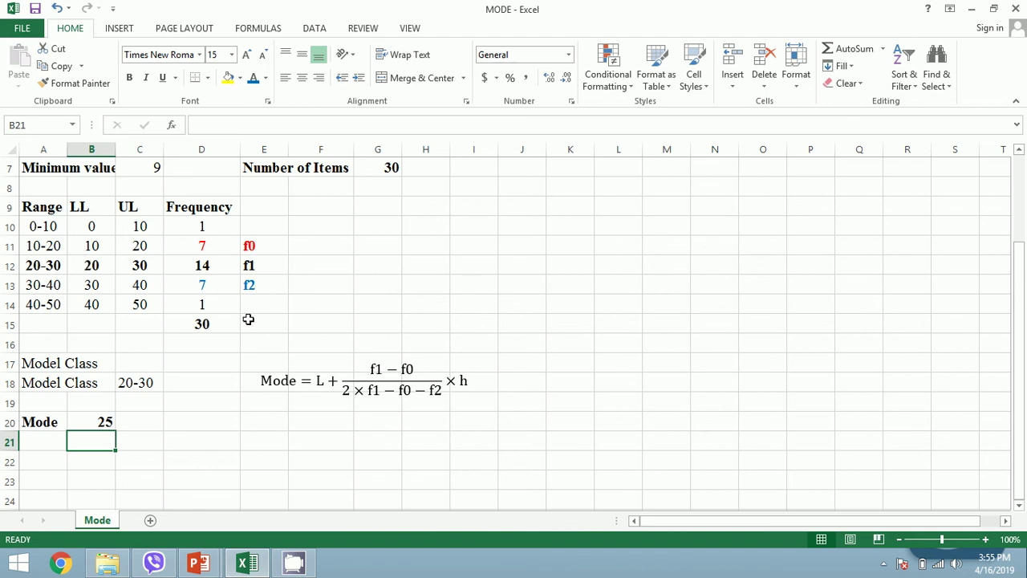
# Make the mode equation text box bold
pyautogui.click(269, 378)
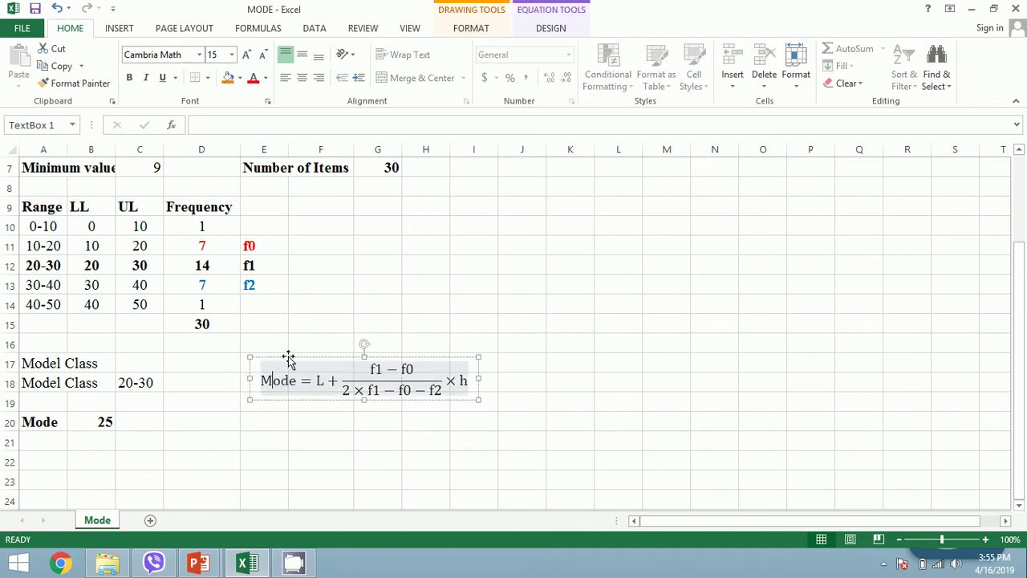
pyautogui.click(289, 359)
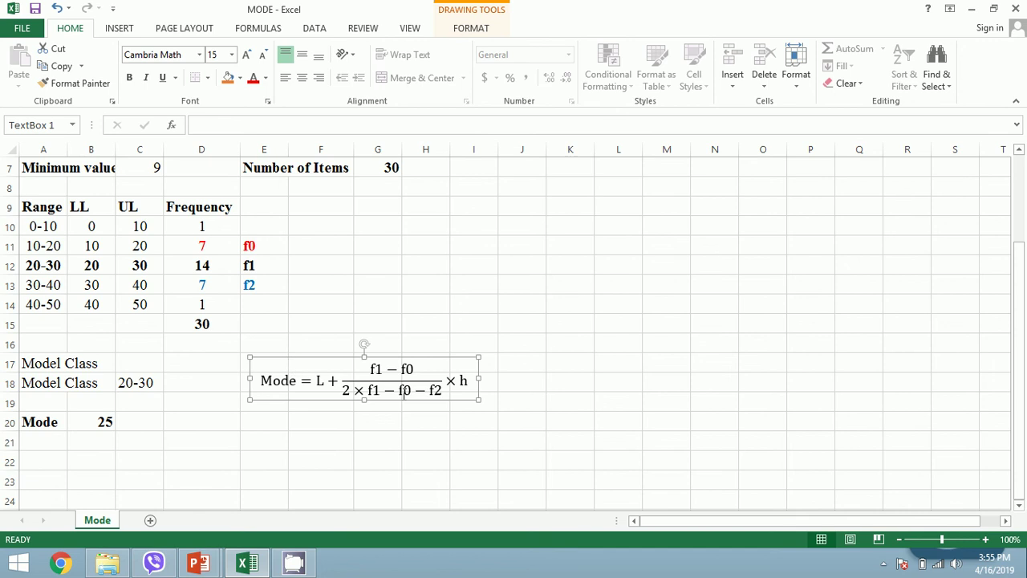
pyautogui.hotkey('ctrl', 'b')
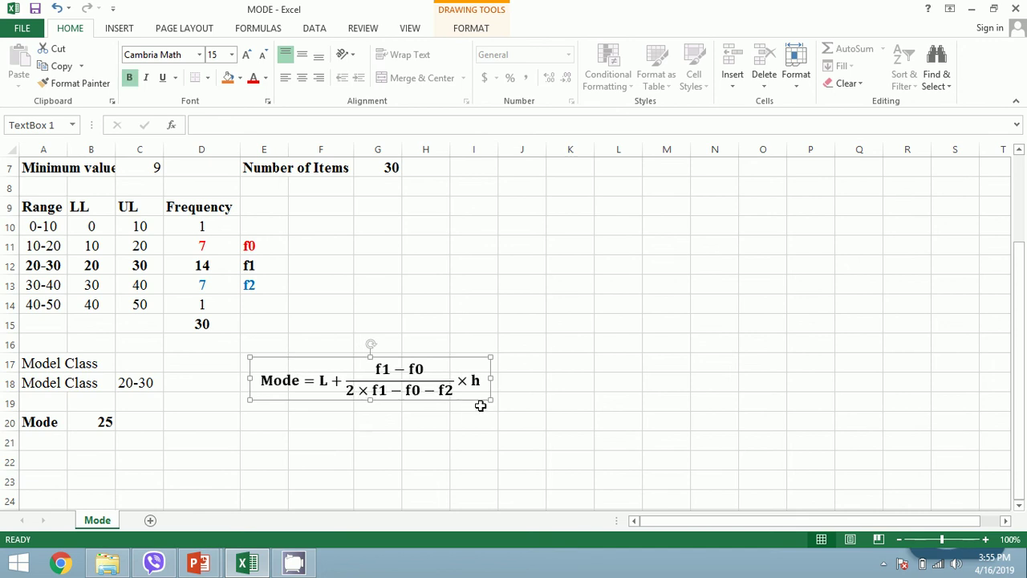